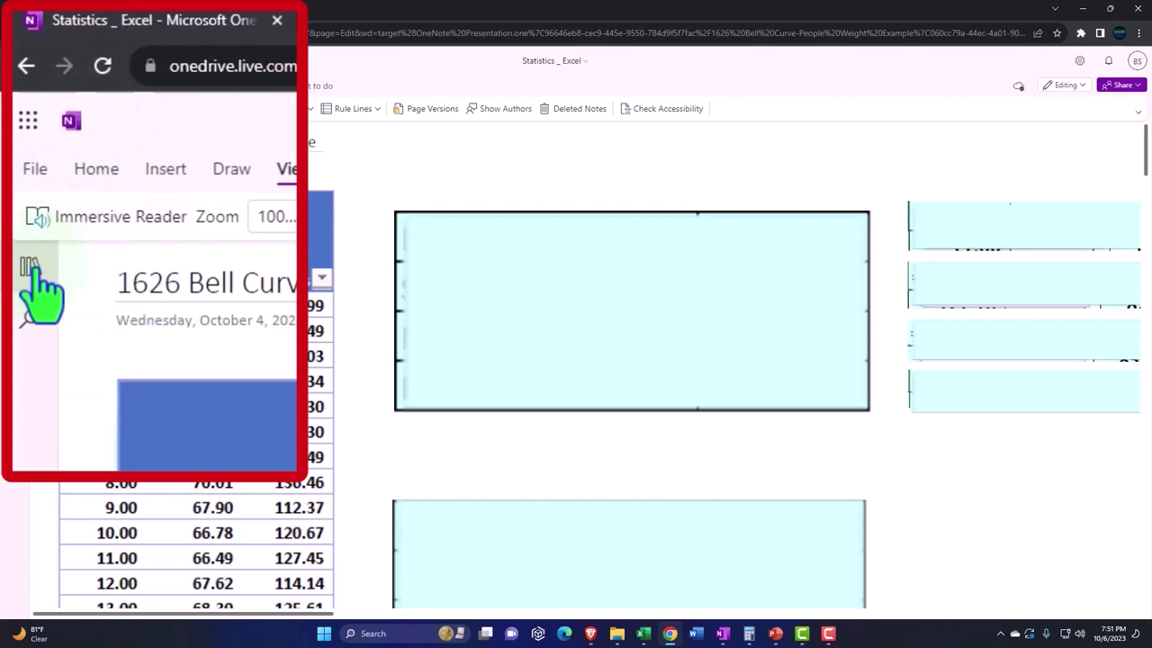
Show the Statistics _ Excel notebook's sections and pages beside the 1626 Bell Curve page.
click(14, 134)
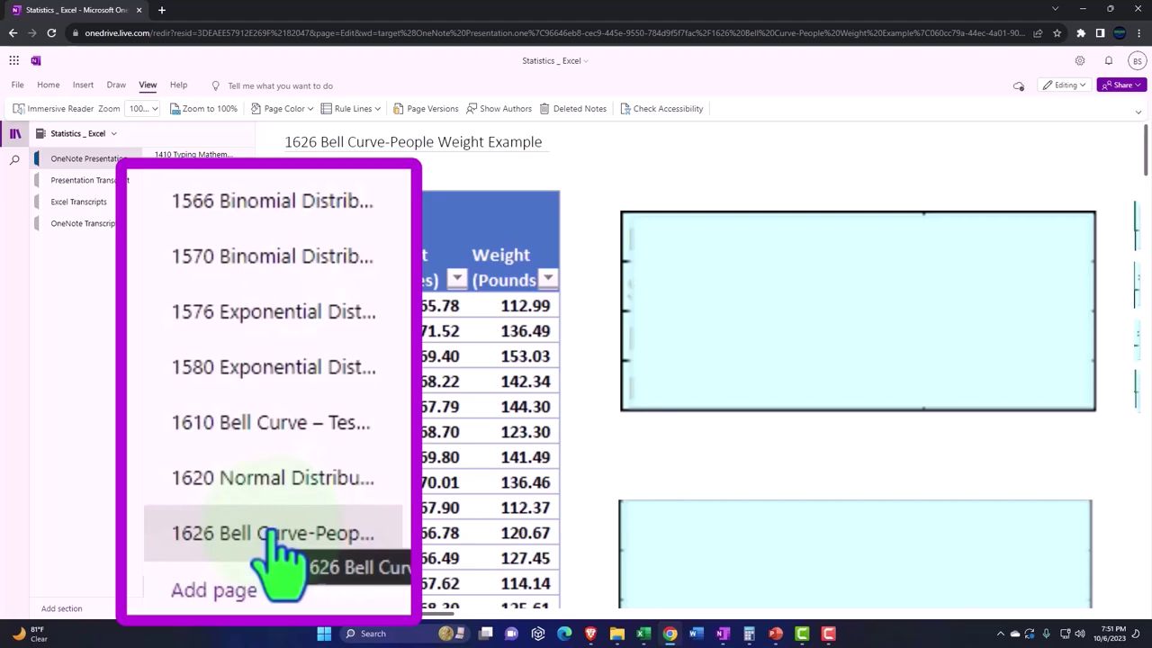
Open the transcript section page, translate its whole text into Spanish, and scroll through it.
click(90, 181)
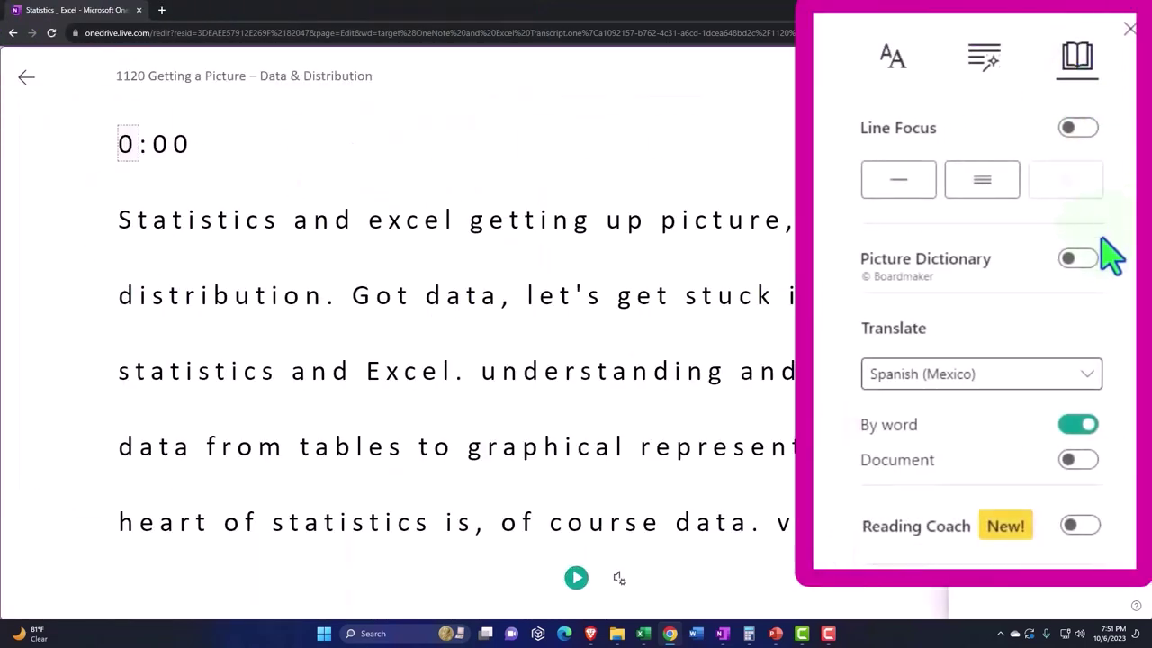
click(1084, 461)
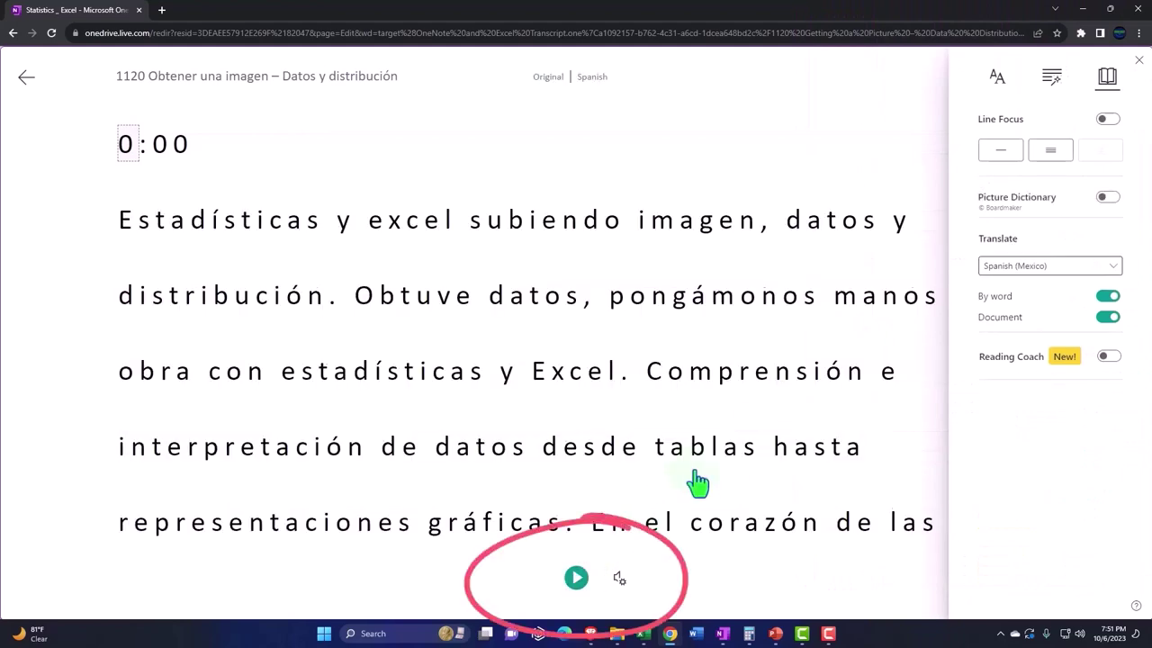
scroll(689, 484, down, 8)
scroll(698, 484, down, 6)
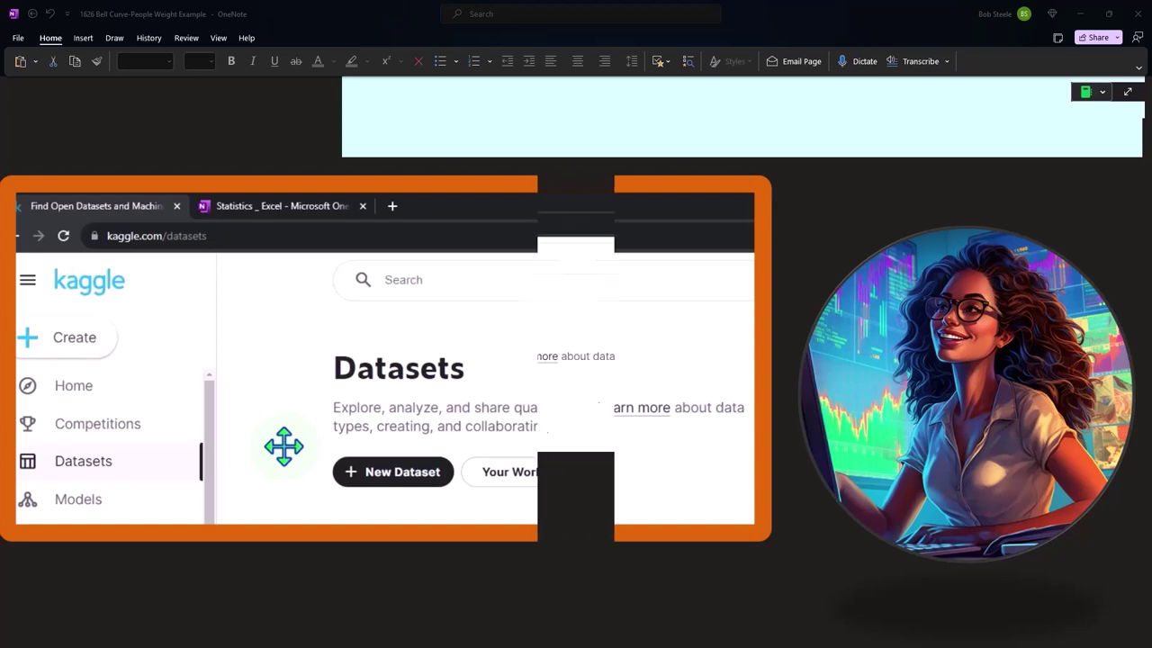
Scroll down and back to the top to view the Index/Height/Weight table and Mean box.
scroll(259, 387, down, 10)
scroll(259, 387, up, 15)
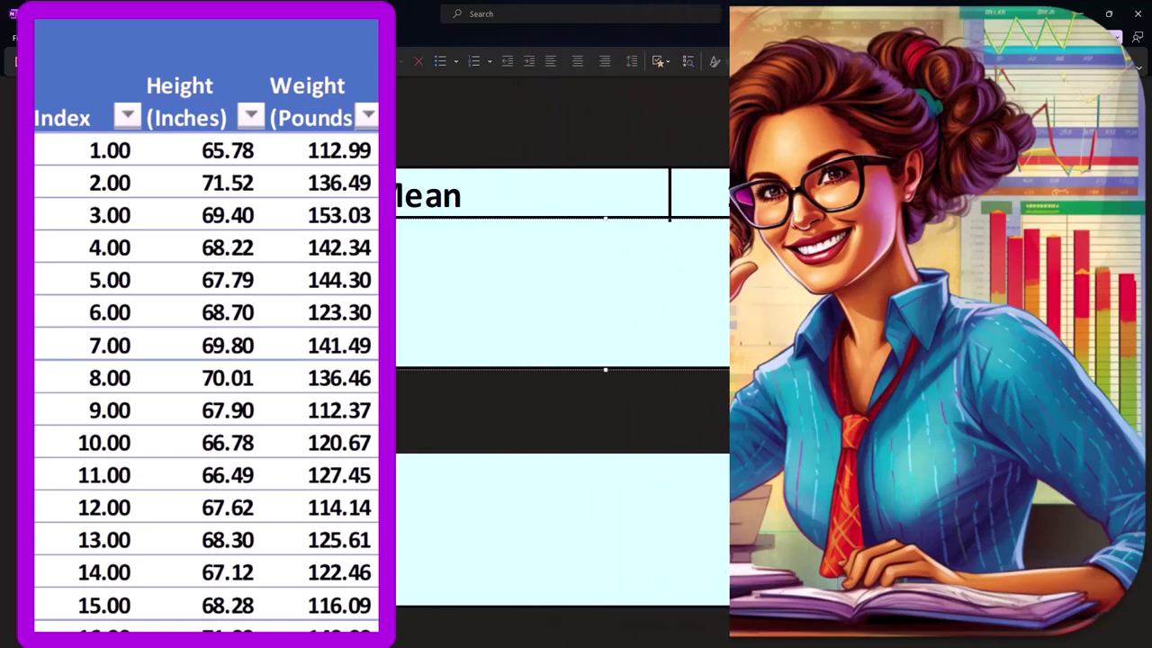
Extend the summary to show SD 11.66 and Median 127.16, with the STDEV.P formula picture beside SD.
click(935, 177)
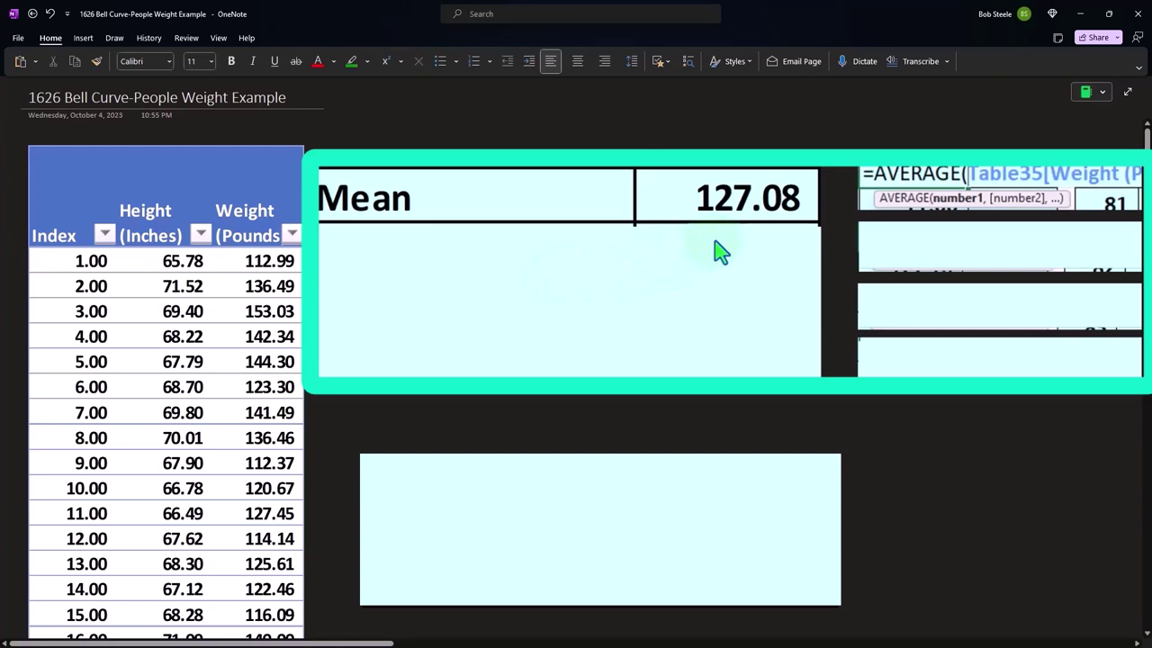
click(576, 239)
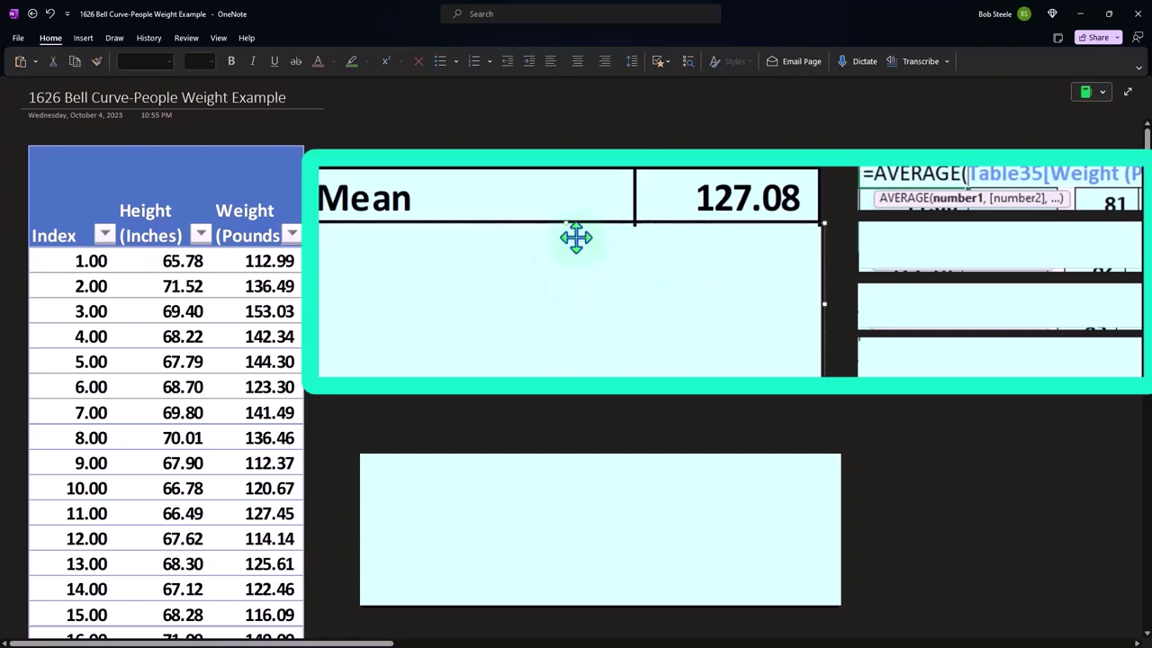
drag(565, 220, 562, 267)
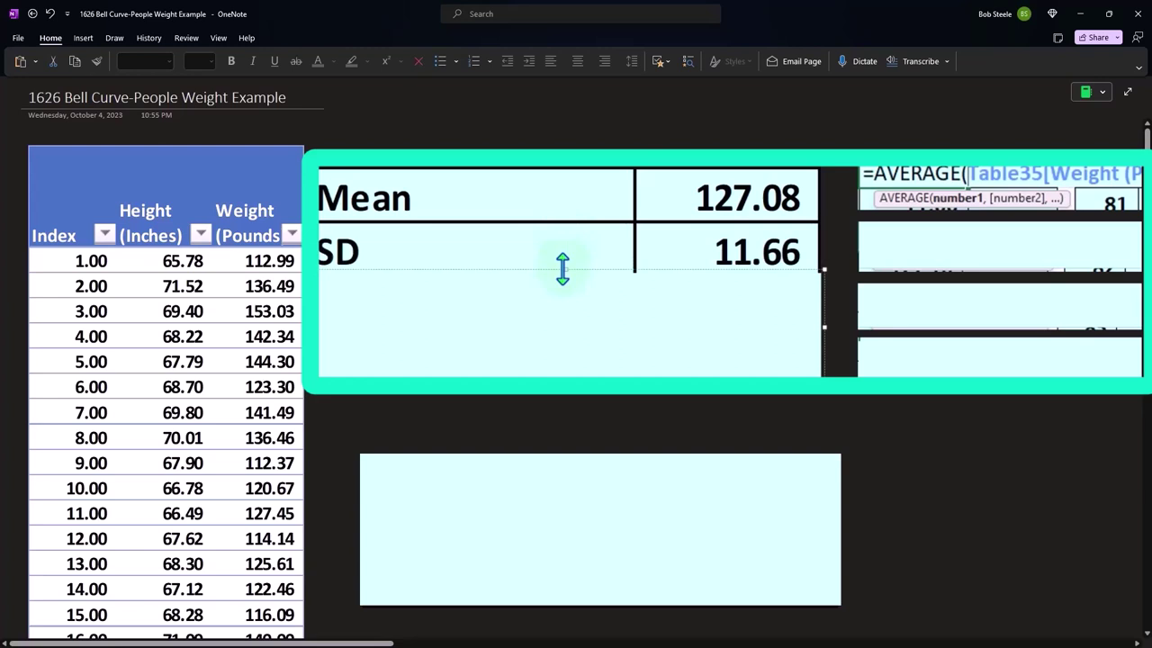
click(915, 262)
key(ctrl+v)
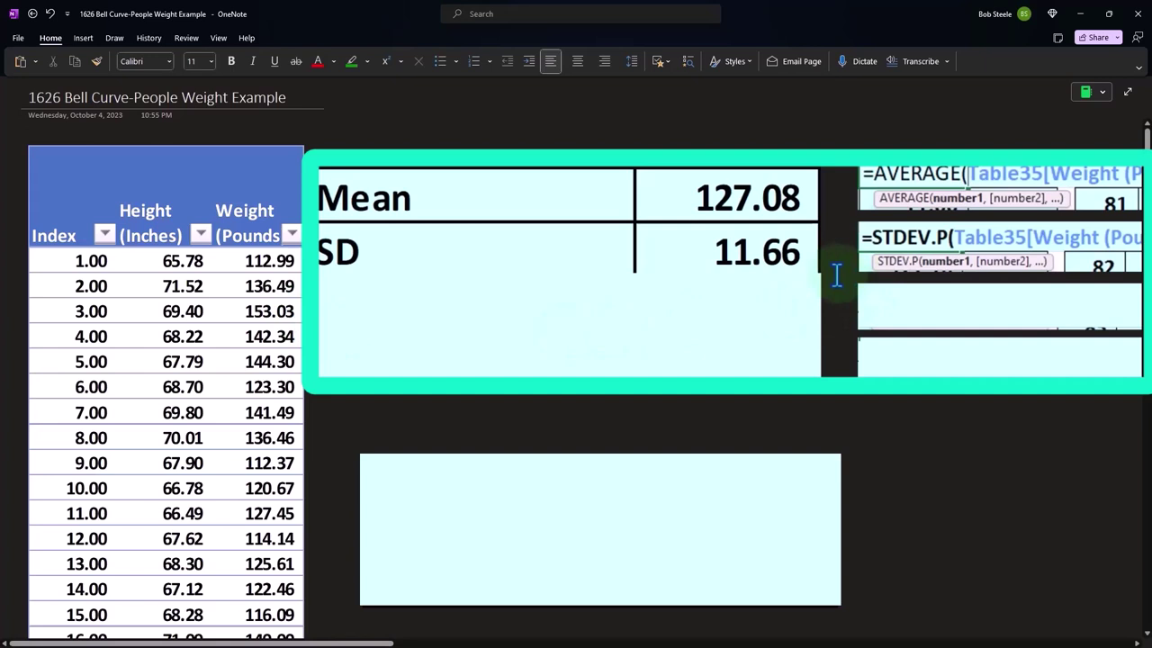
click(586, 306)
drag(568, 267, 570, 324)
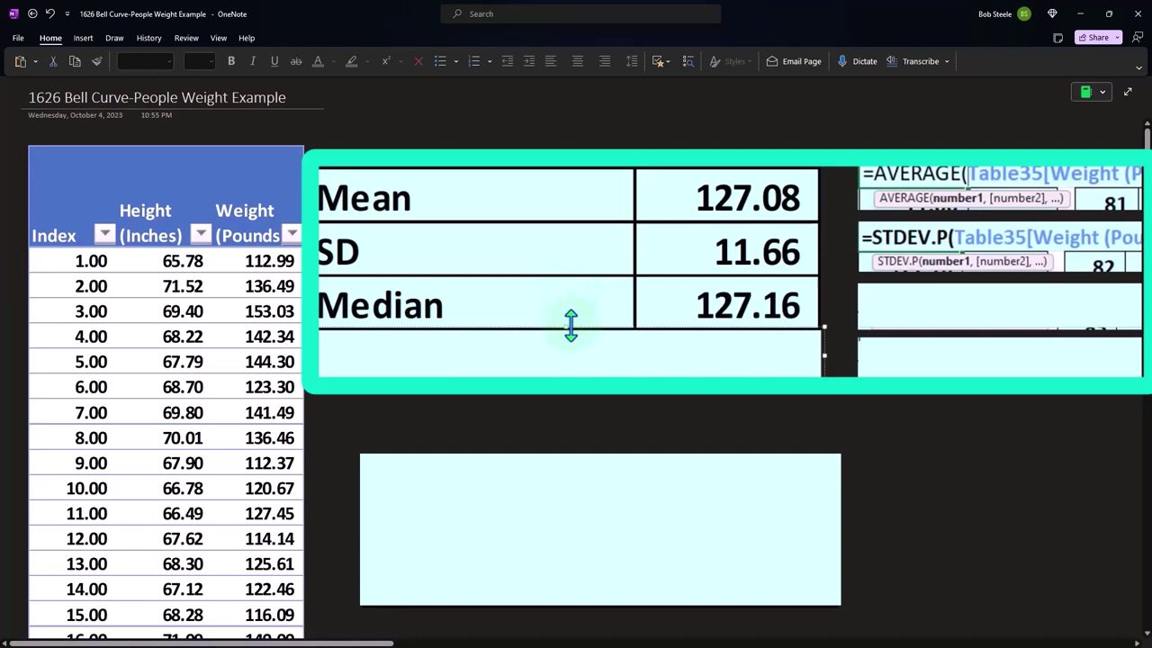
Paste the MEDIAN formula picture into the blank box beside the Median value.
click(904, 319)
key(ctrl+v)
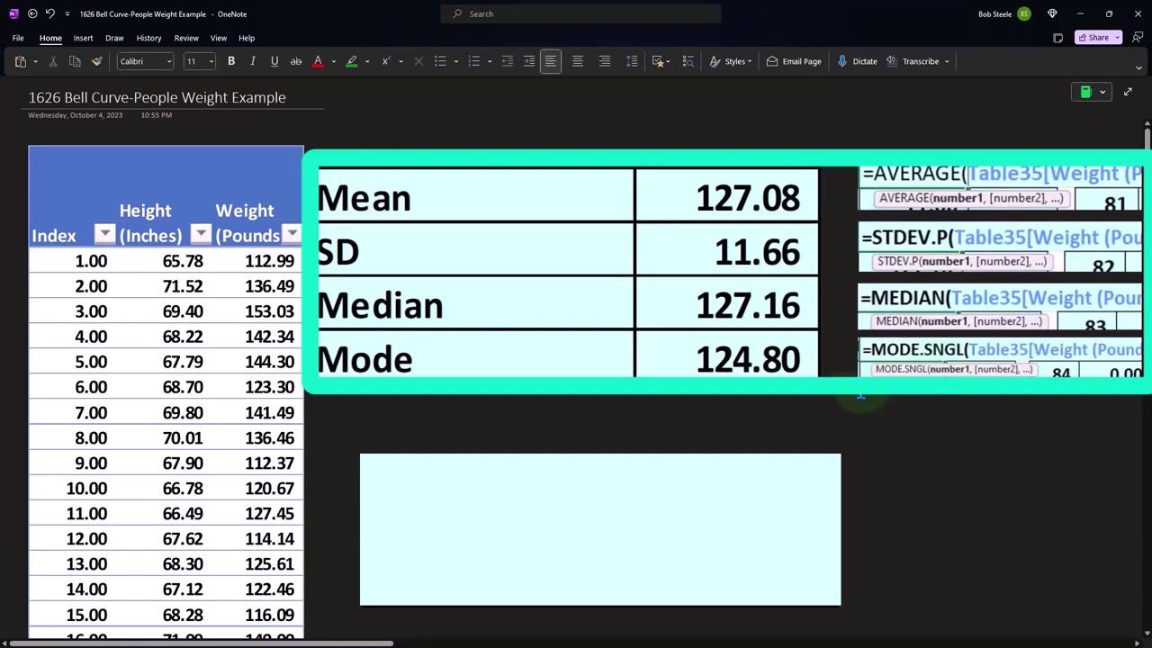
click(774, 396)
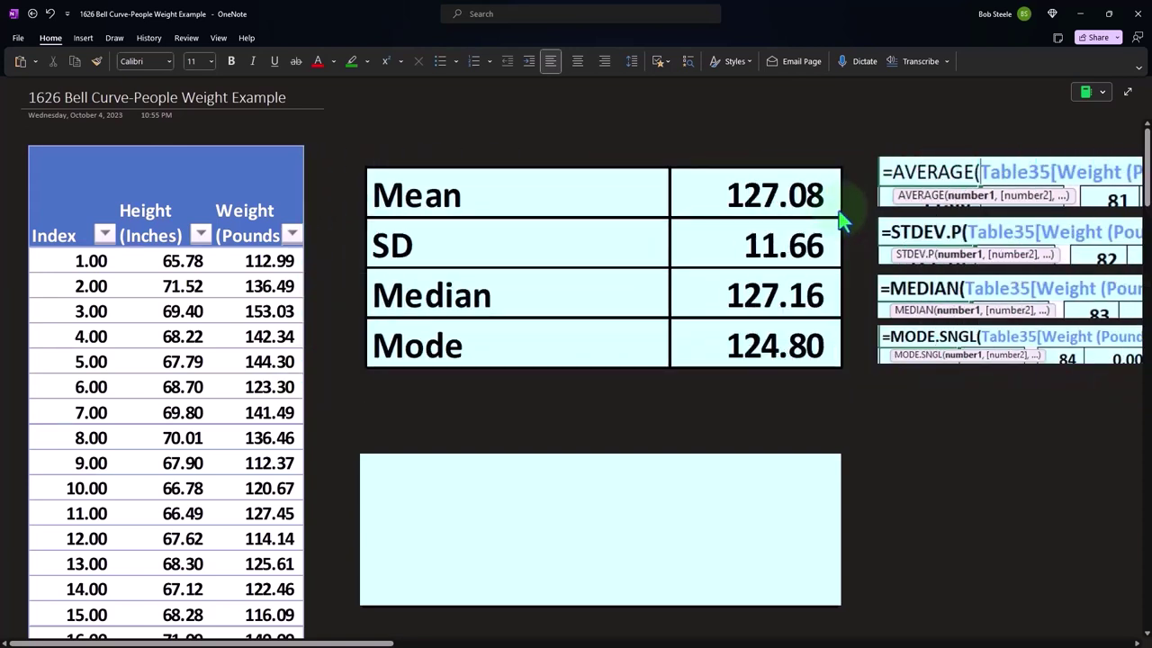
scroll(841, 219, down, 3)
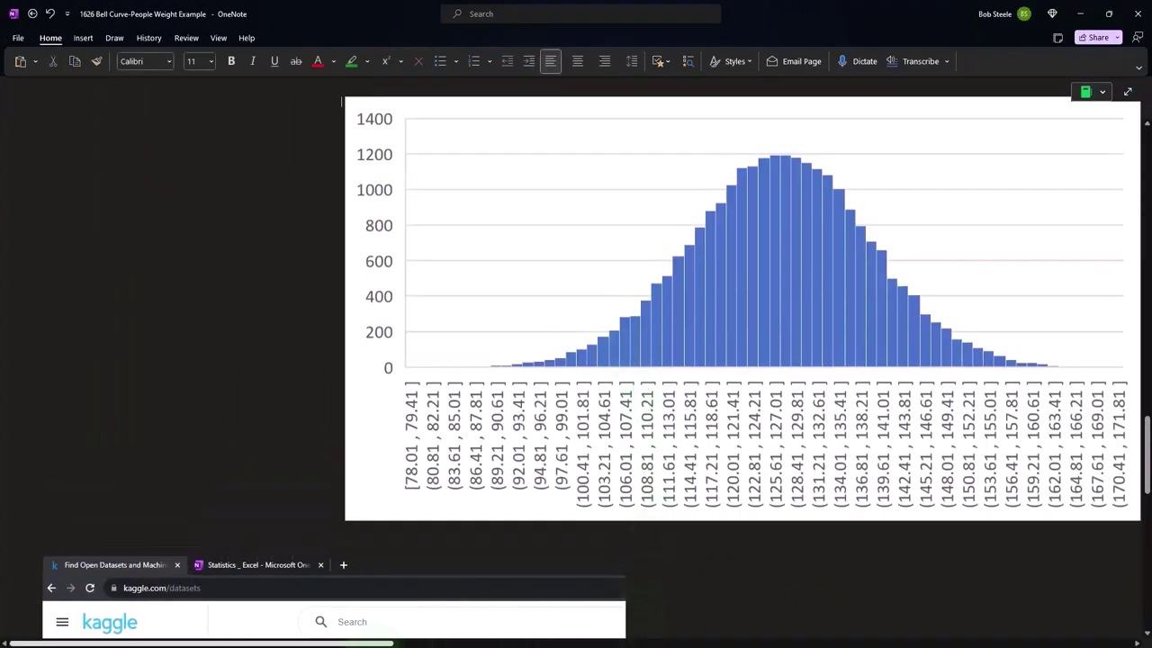
Drag the horizontal scrollbar left to bring the blank answer boxes below the histogram into view.
drag(373, 644, 434, 644)
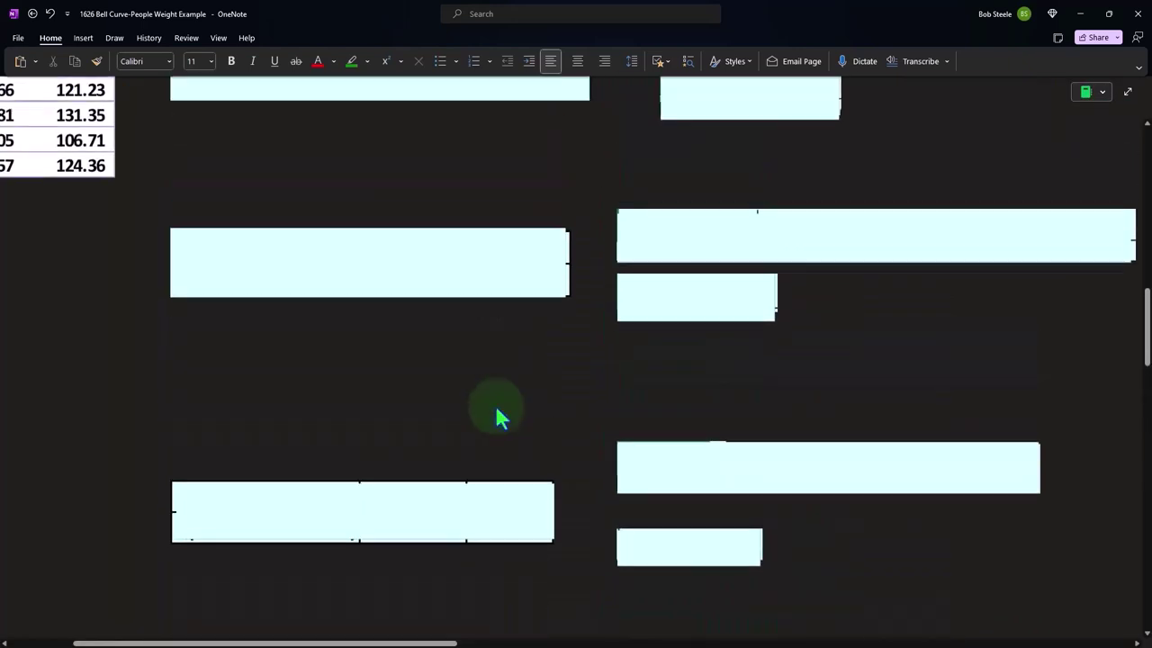
Crop the statistics picture so Mean 127.08, SD 11.66, Median 127.16 and Mode 124.80 show.
scroll(494, 403, up, 10)
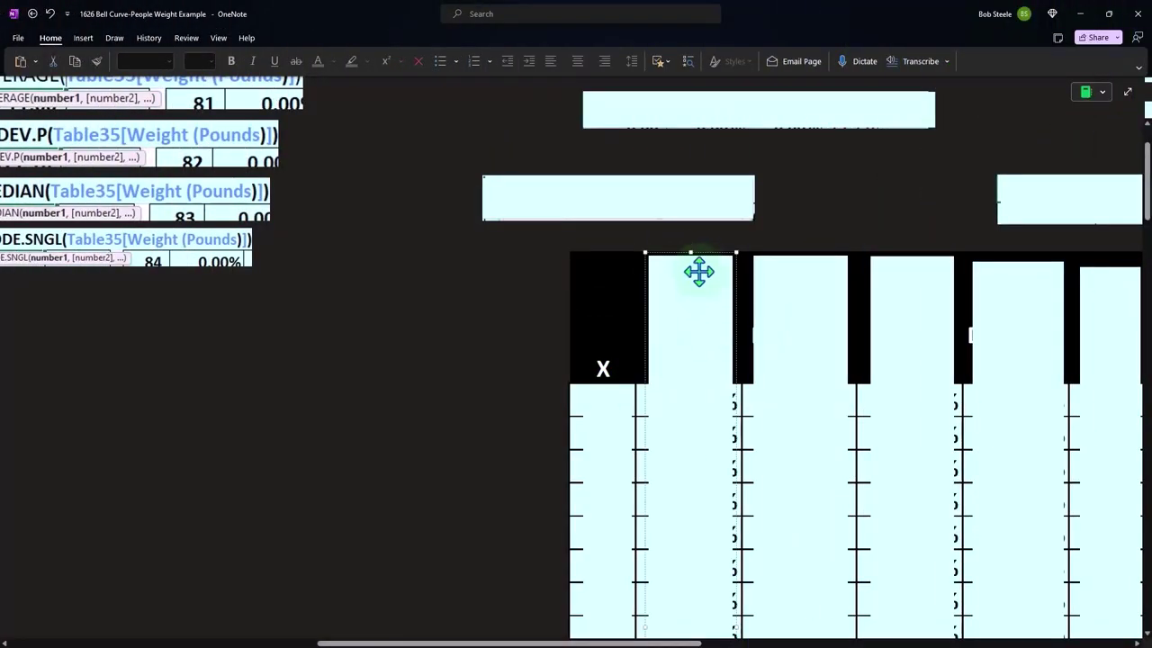
drag(696, 270, 691, 378)
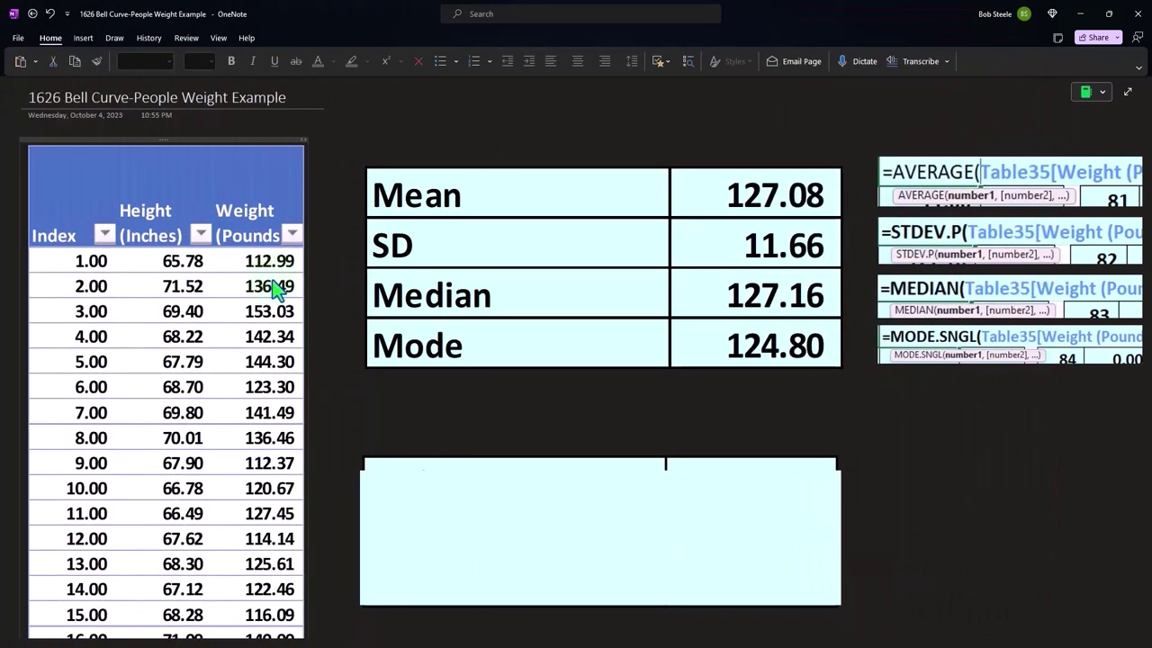
Reveal the # of SD row (4.00) and open Windows Calculator beside the page.
click(664, 502)
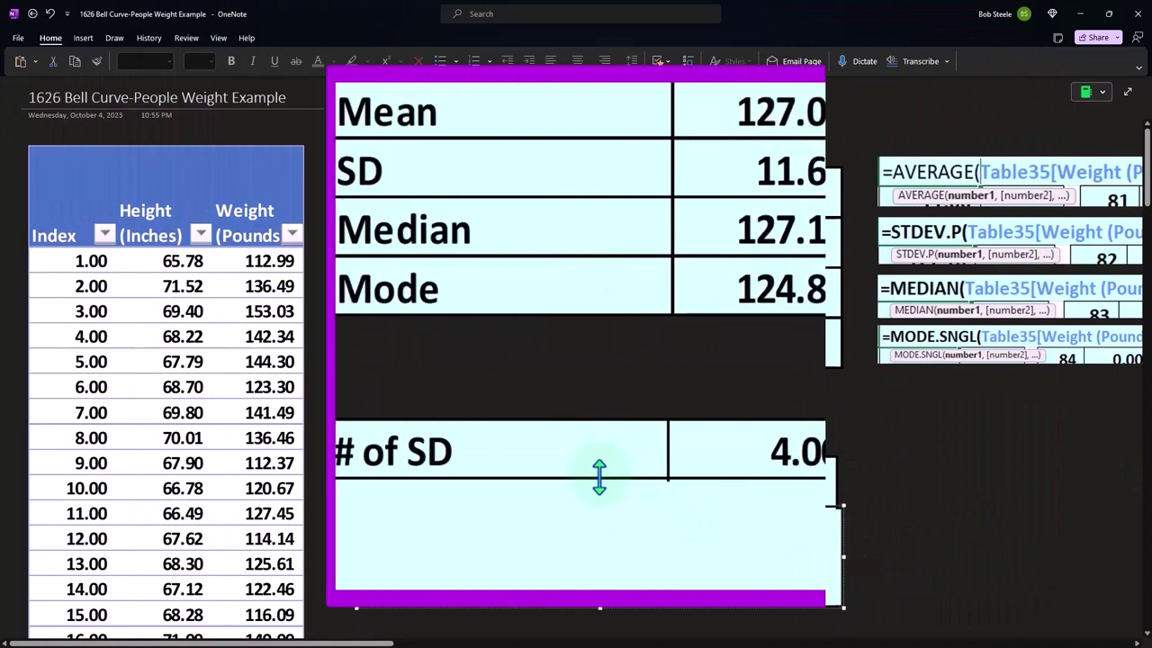
key(XF86Calculator)
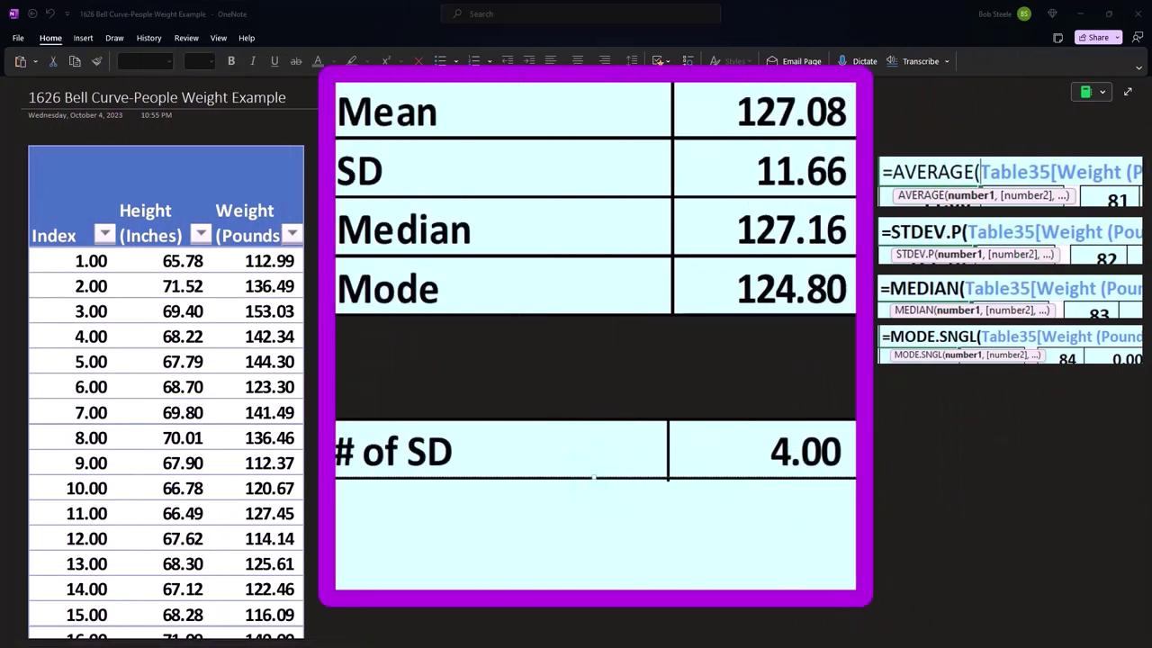
mouse_move(1090, 263)
mouse_down()
mouse_move(1016, 267)
mouse_move(1033, 237)
mouse_up()
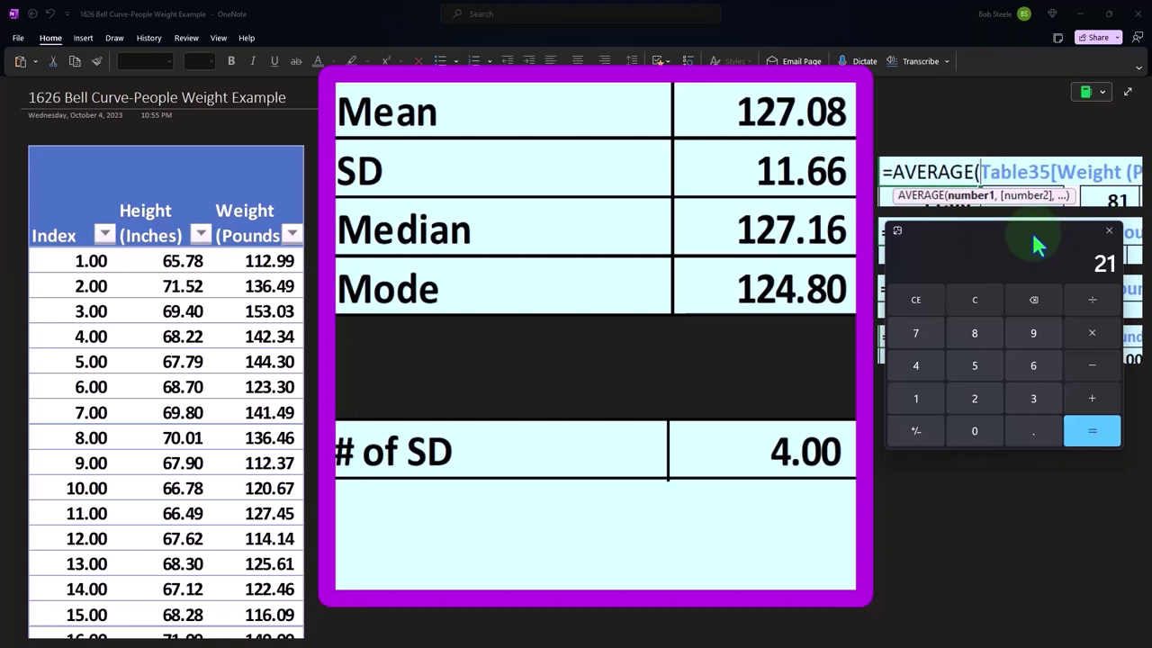
Clear the calculator and extend the statistics picture to show the Lower X 80.44 row.
click(995, 299)
click(761, 489)
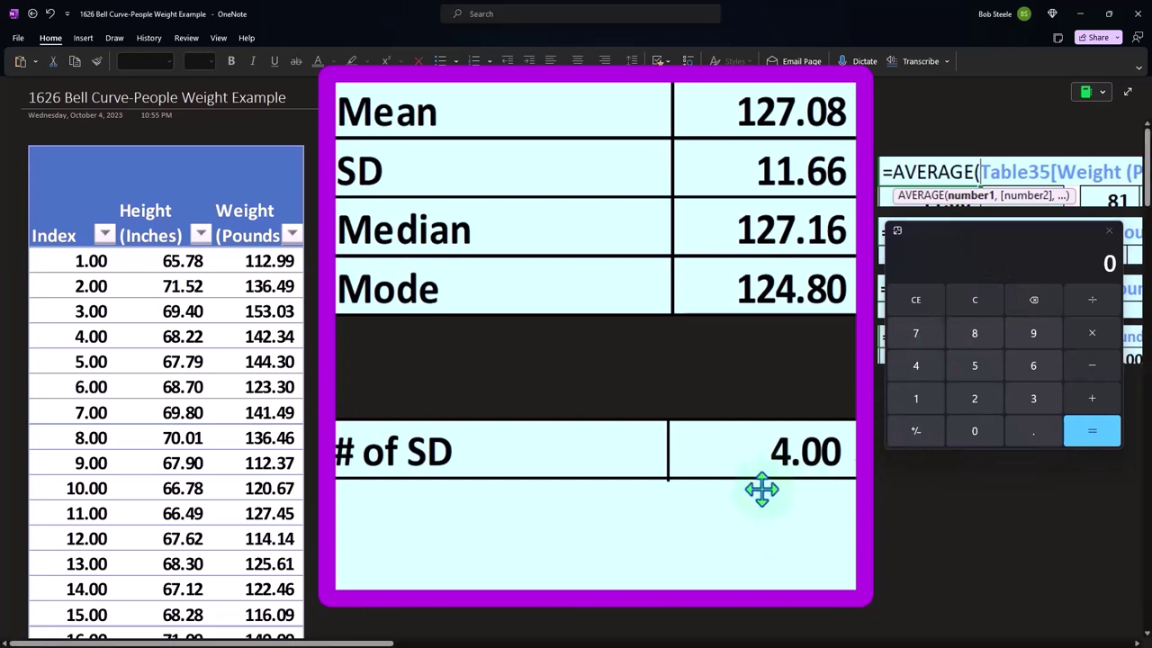
drag(578, 474, 583, 534)
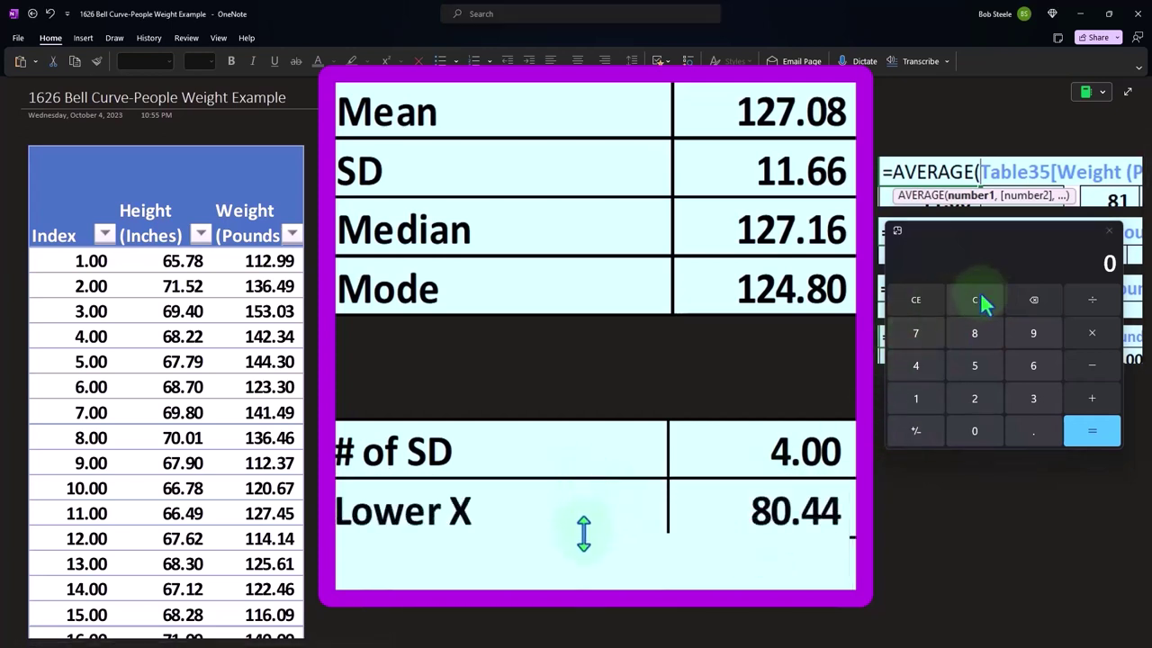
Check the lower bound in Calculator: 11.66*4 = 46.64, then subtract it from 127.08.
click(980, 291)
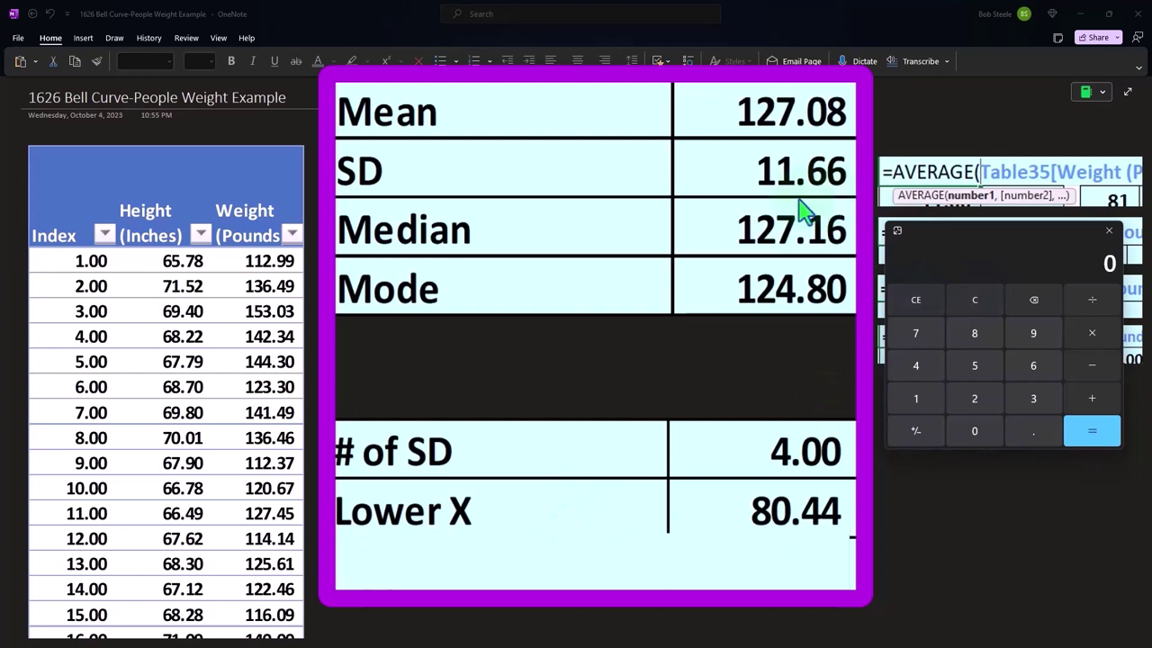
text(11.66*4)
key(Return)
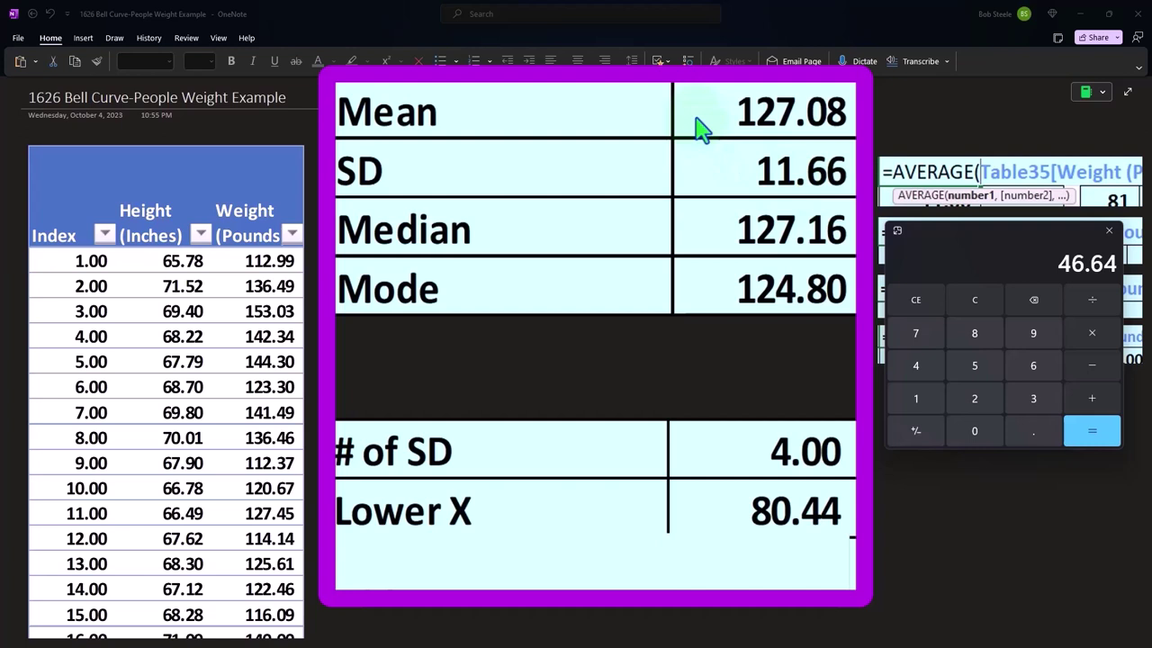
text(127.)
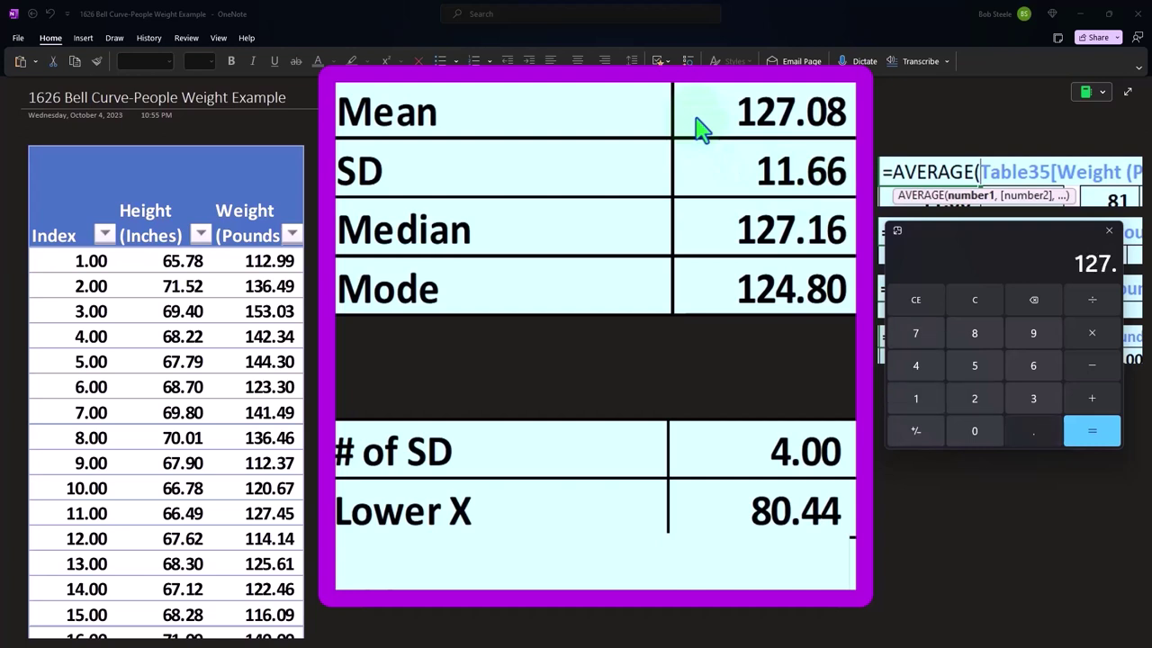
text(08)
key(Return)
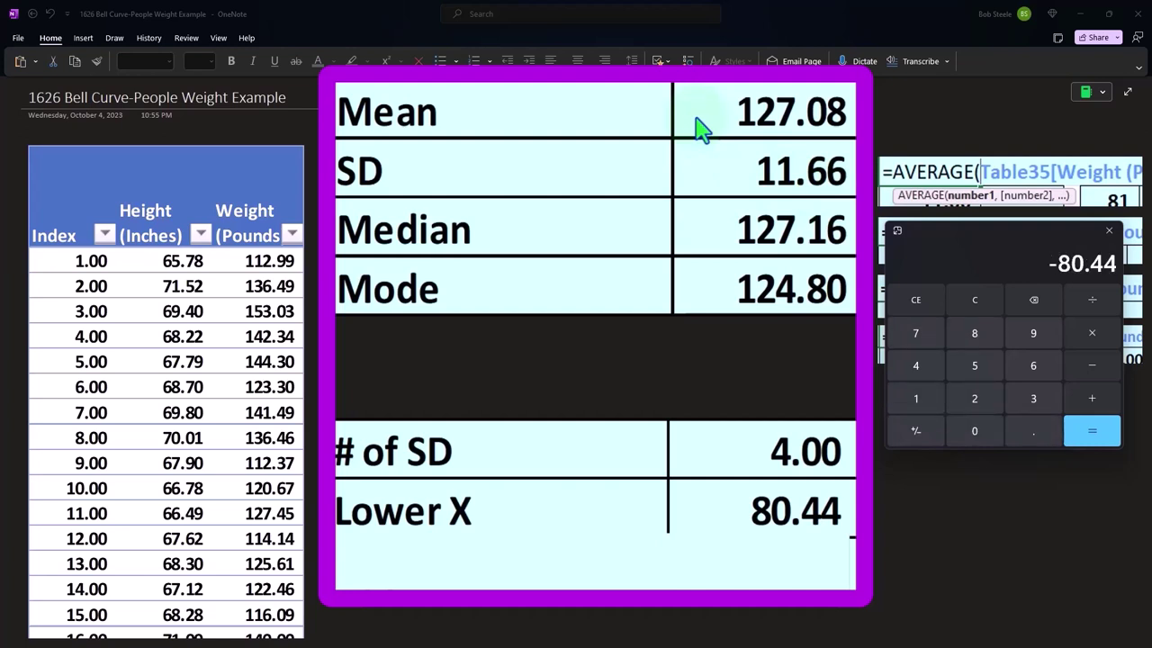
Paste the updated statistics picture that includes the Upper X 173.72 row.
click(707, 535)
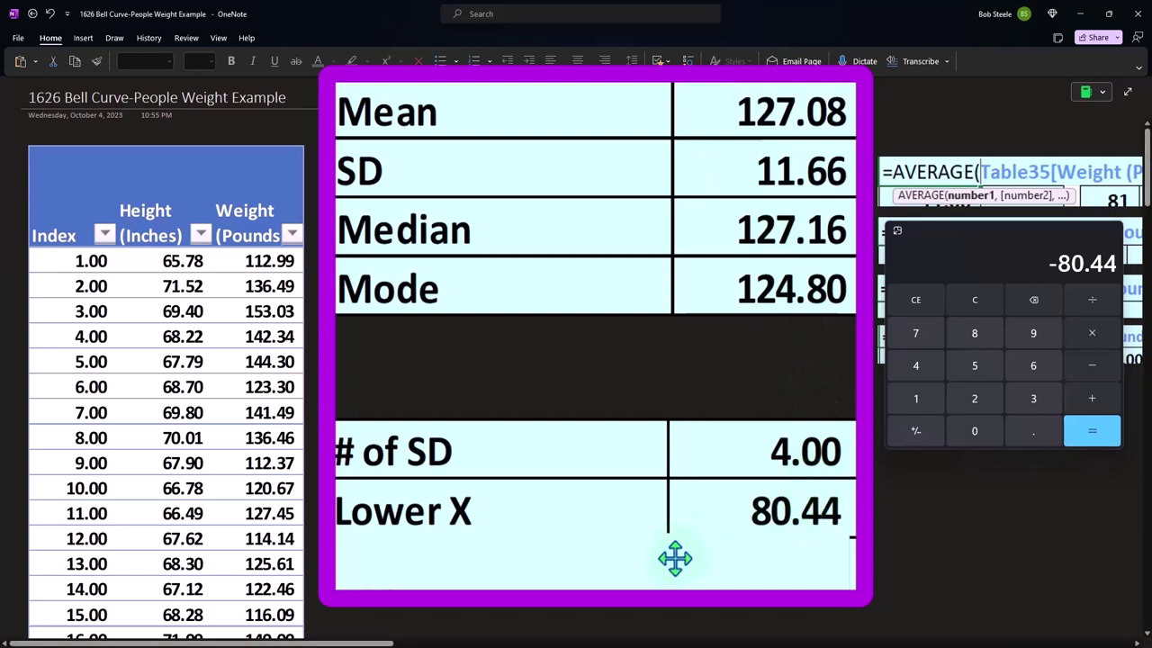
click(674, 556)
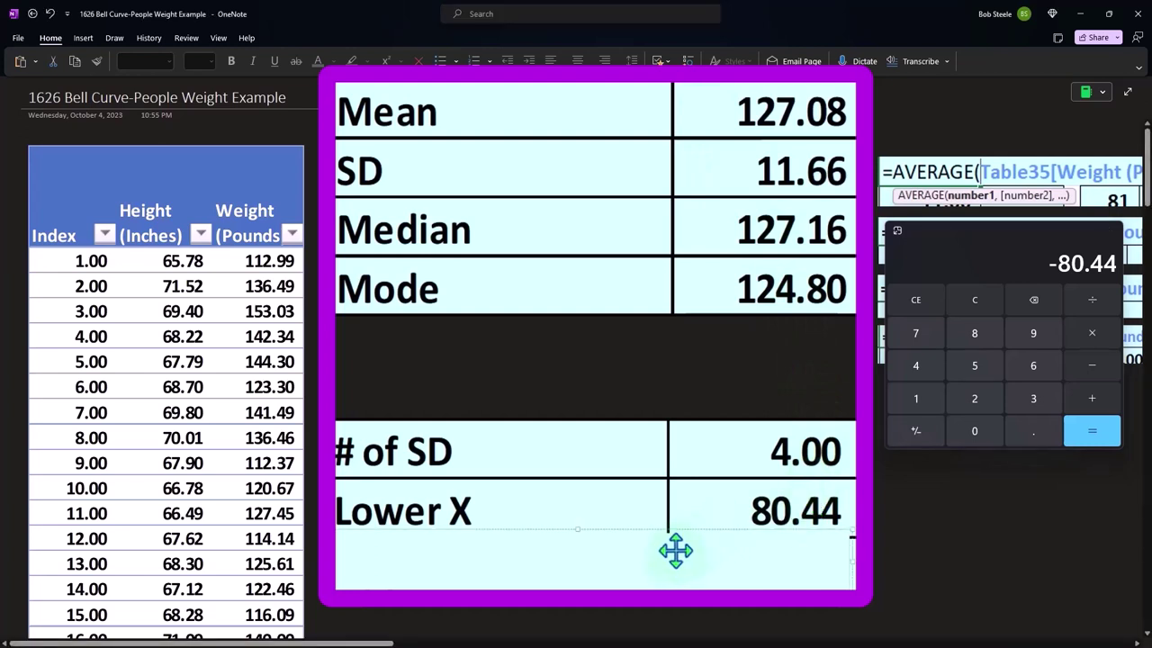
key(ctrl+v)
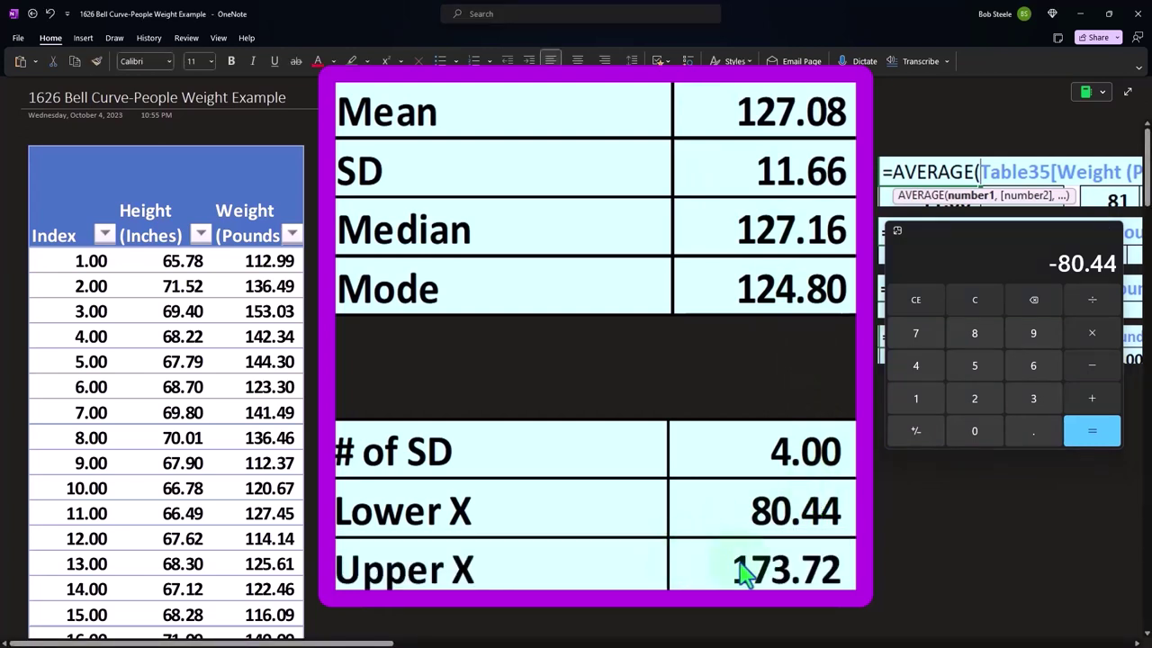